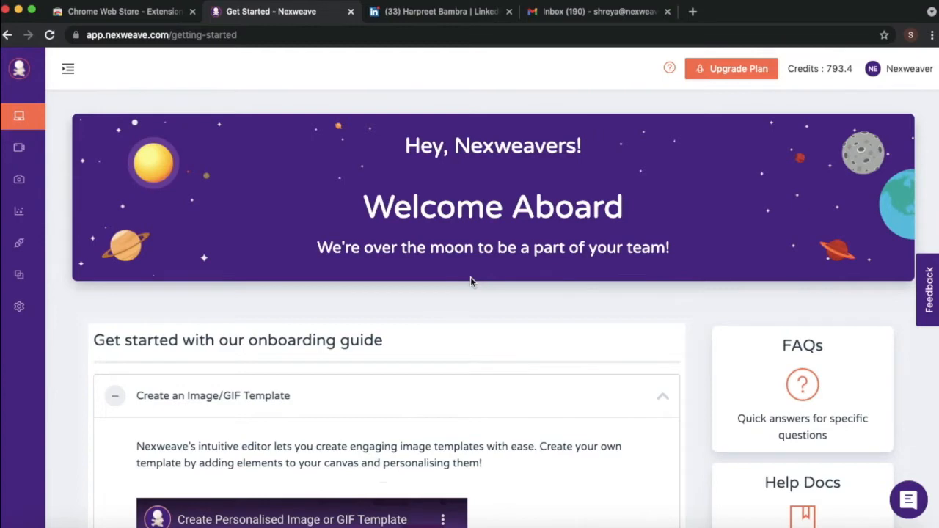
# Switch to the Chrome Web Store and search for nexweave.
pyautogui.click(104, 12)
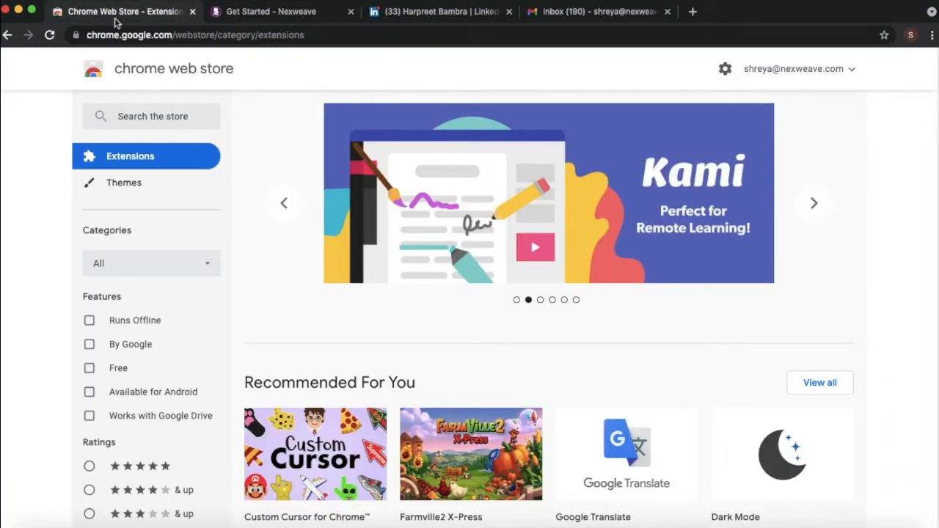
pyautogui.click(211, 125)
pyautogui.write('nexwev')
pyautogui.click(293, 151)
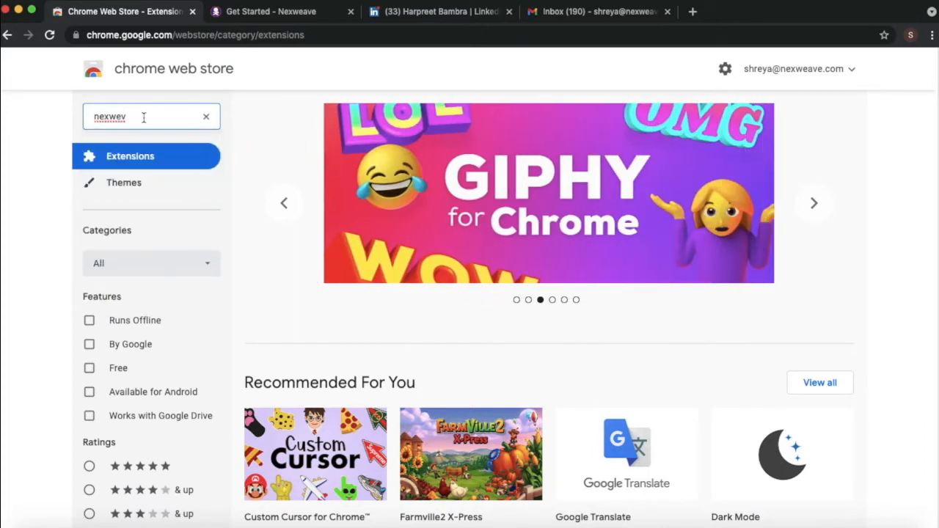
pyautogui.press('BackSpace')
pyautogui.write('ave')
pyautogui.press('Return')
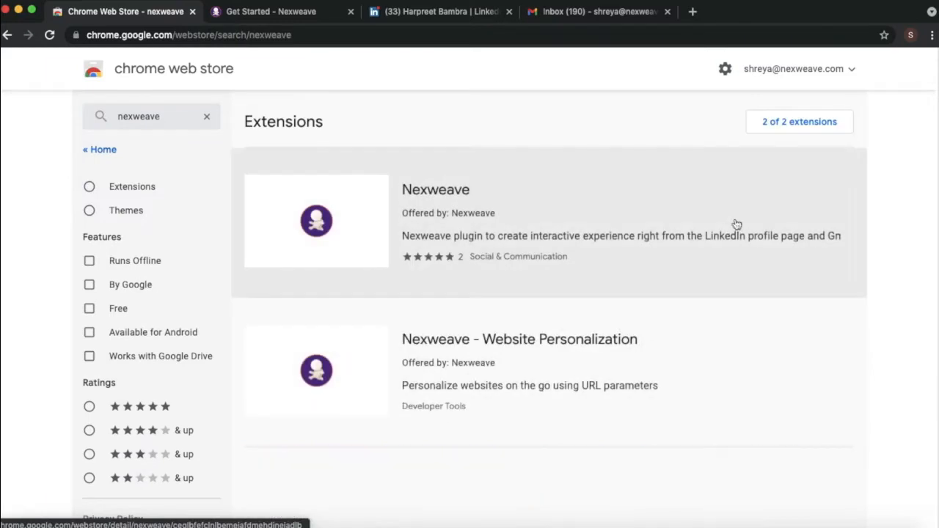
# Add the Nexweave extension offered by Nexweave to Chrome and open its API key login.
pyautogui.click(452, 197)
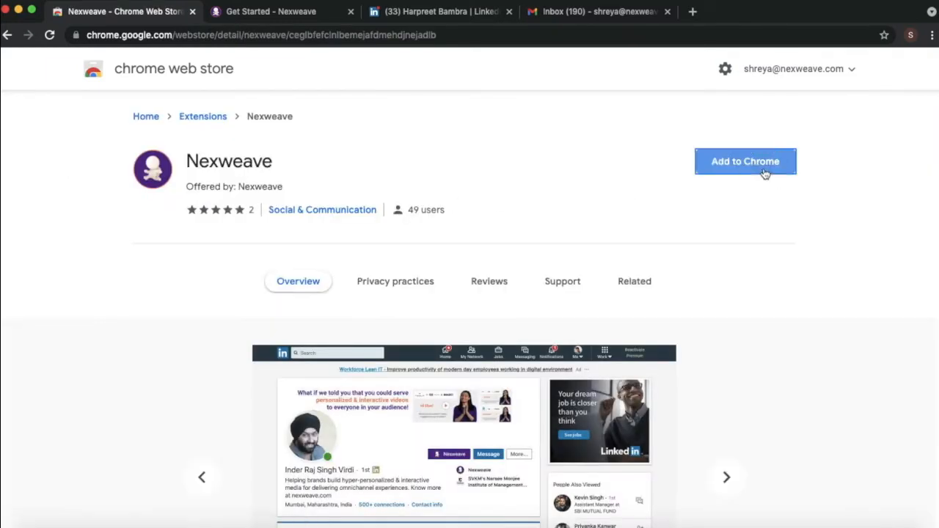
pyautogui.click(765, 173)
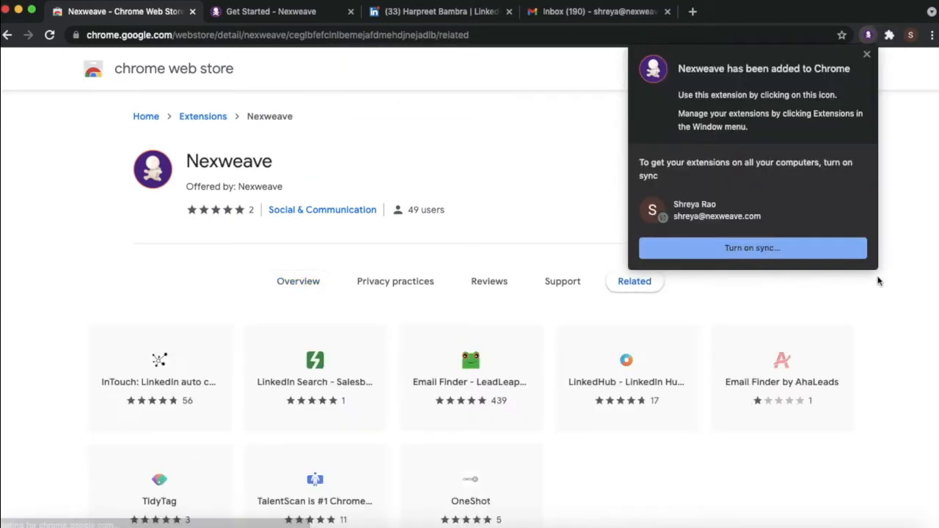
pyautogui.click(889, 36)
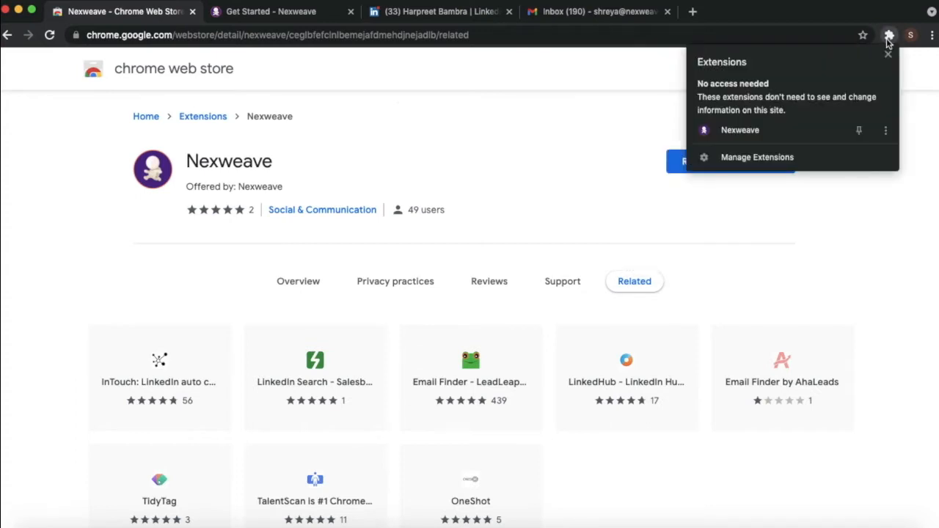
pyautogui.click(779, 130)
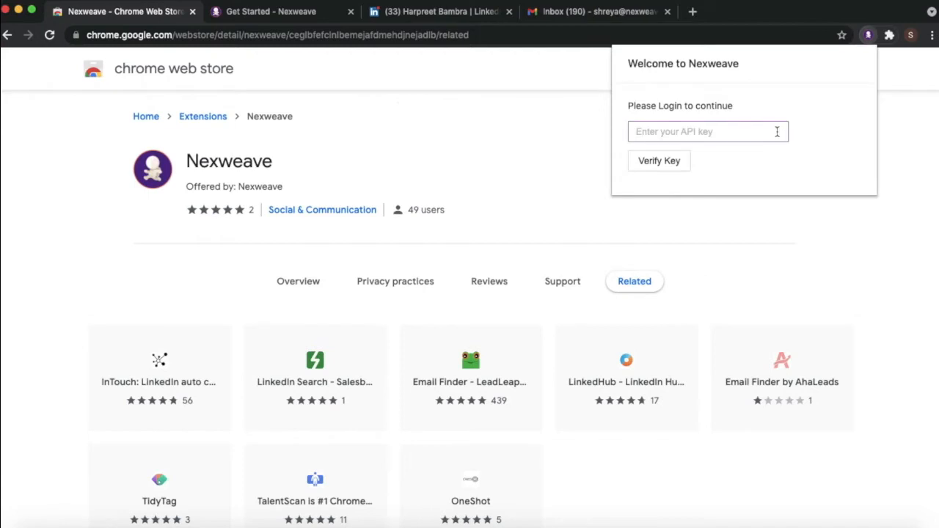
pyautogui.click(765, 135)
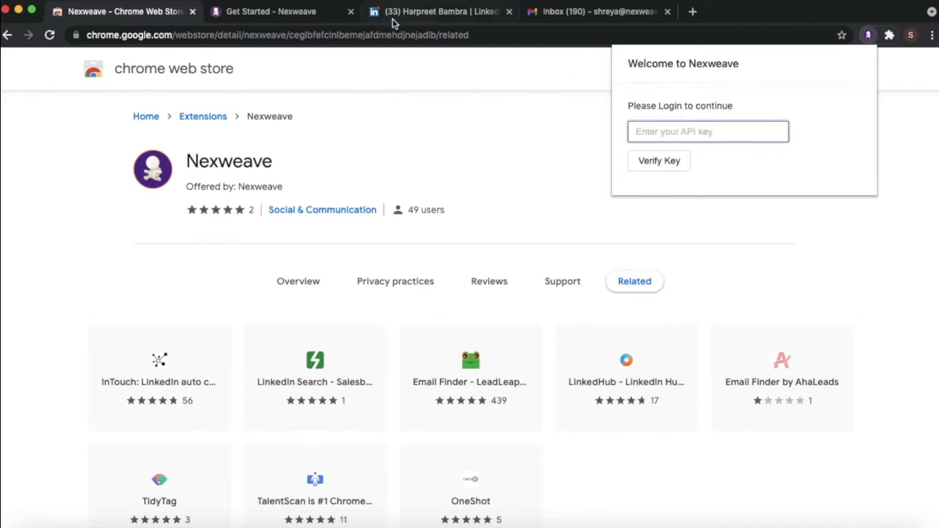
# Switch to the Nexweave web app, add an API key named "chrome plugin" under Integrations and copy the key.
pyautogui.click(312, 11)
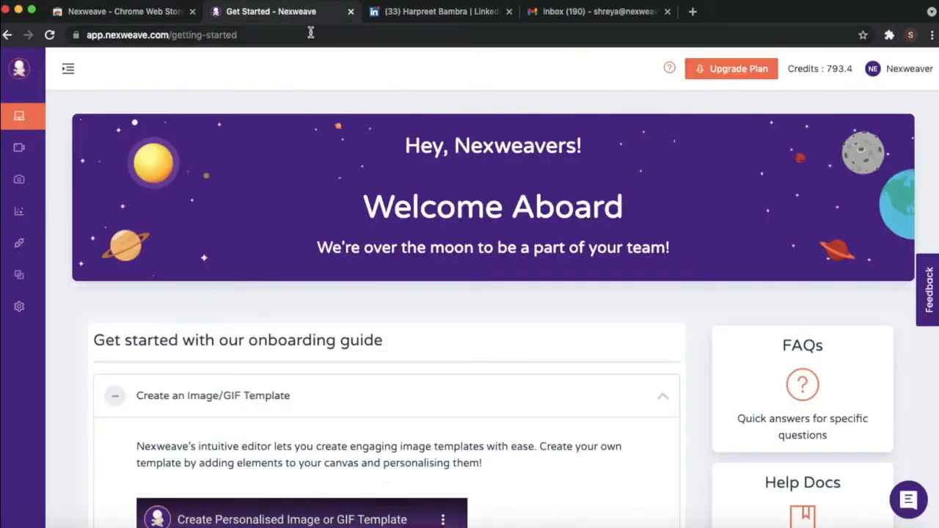
pyautogui.click(33, 243)
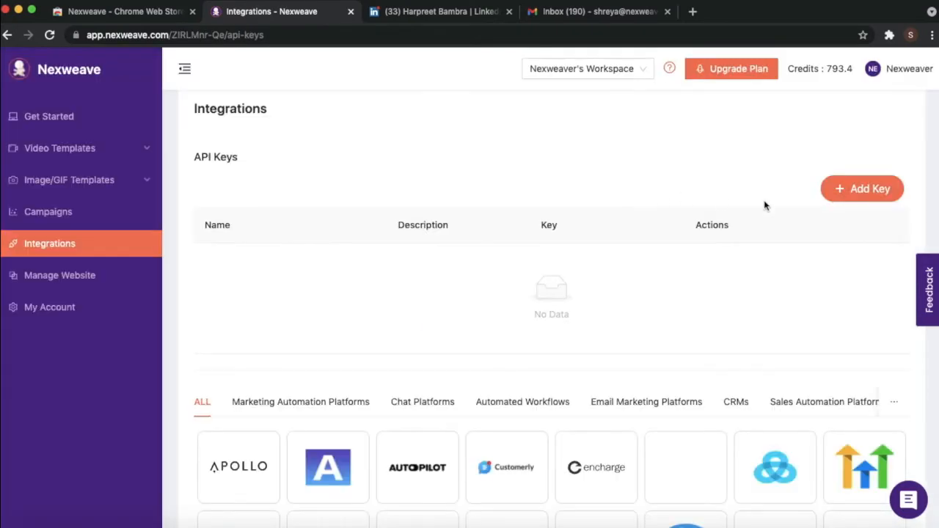
pyautogui.click(844, 189)
pyautogui.click(362, 197)
pyautogui.click(352, 223)
pyautogui.click(606, 334)
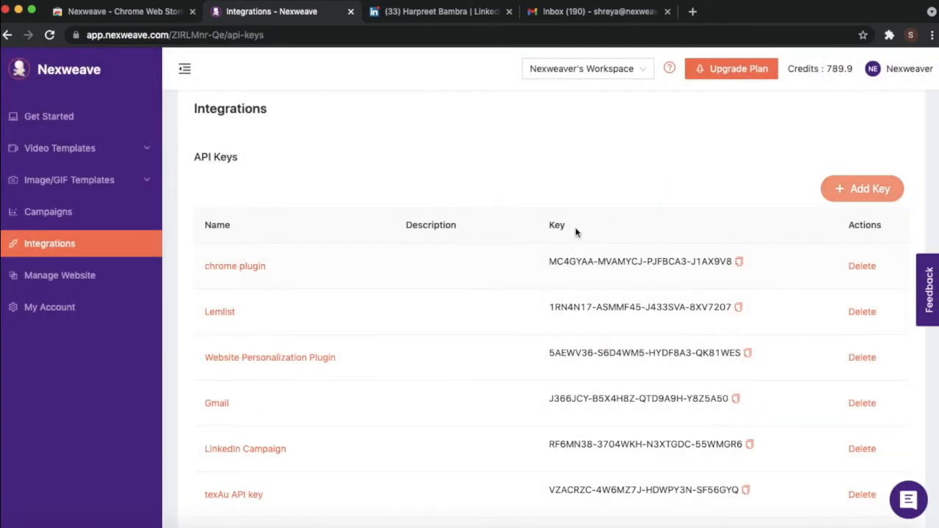
pyautogui.click(742, 263)
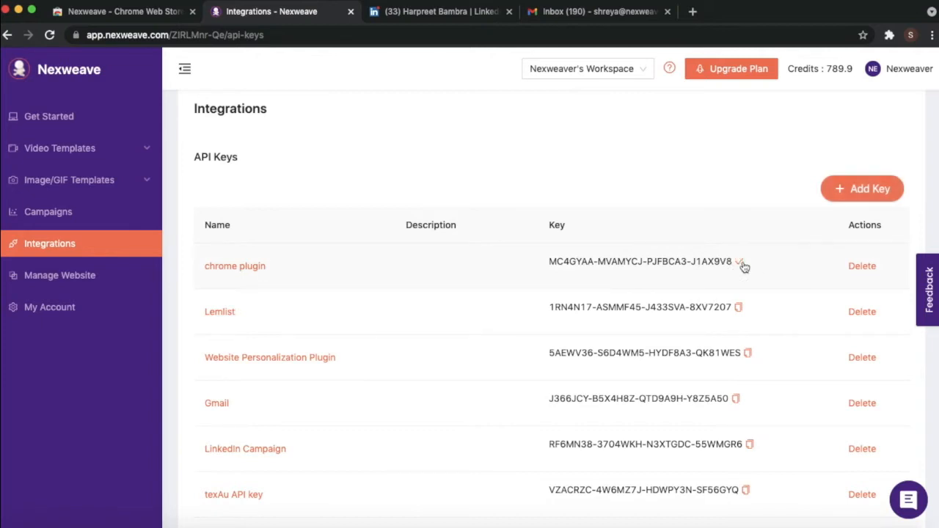
# Log in to the Nexweave extension by pasting the copied API key and verifying it.
pyautogui.click(889, 36)
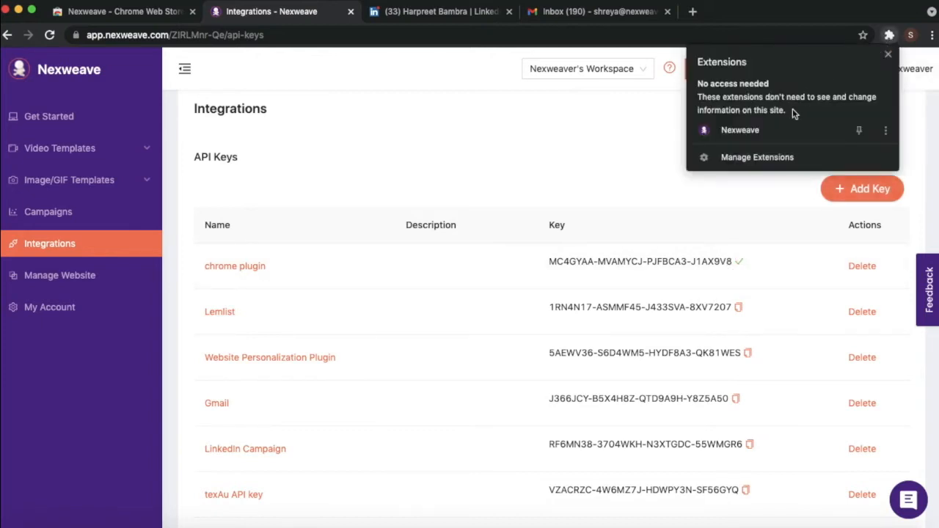
pyautogui.click(777, 130)
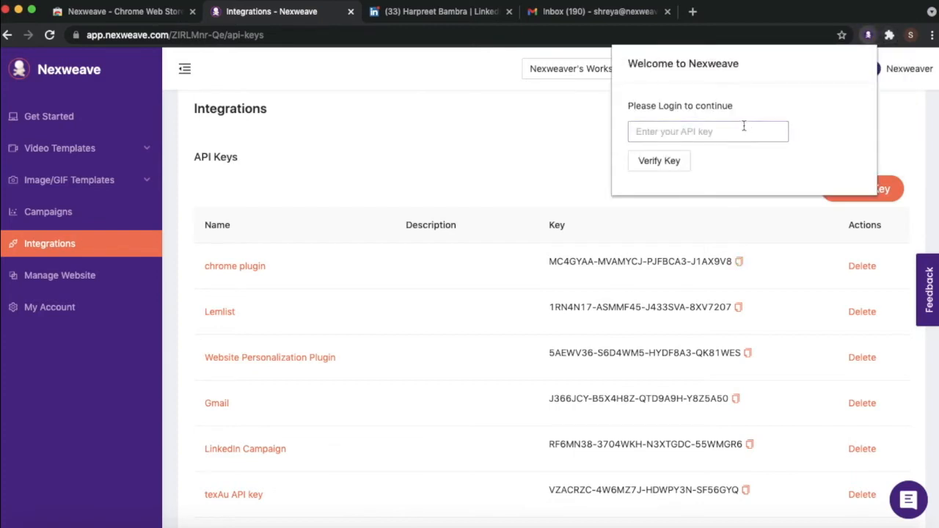
pyautogui.rightClick(739, 130)
pyautogui.click(767, 215)
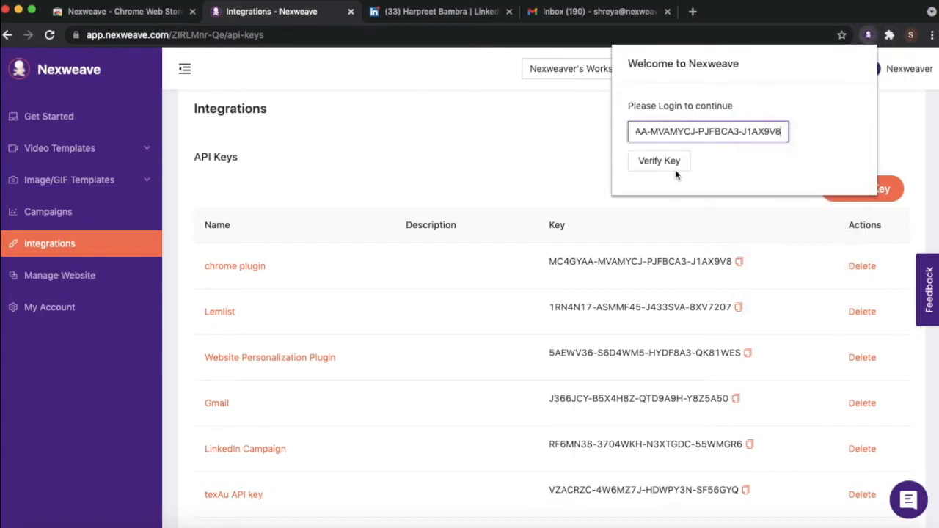
pyautogui.click(659, 161)
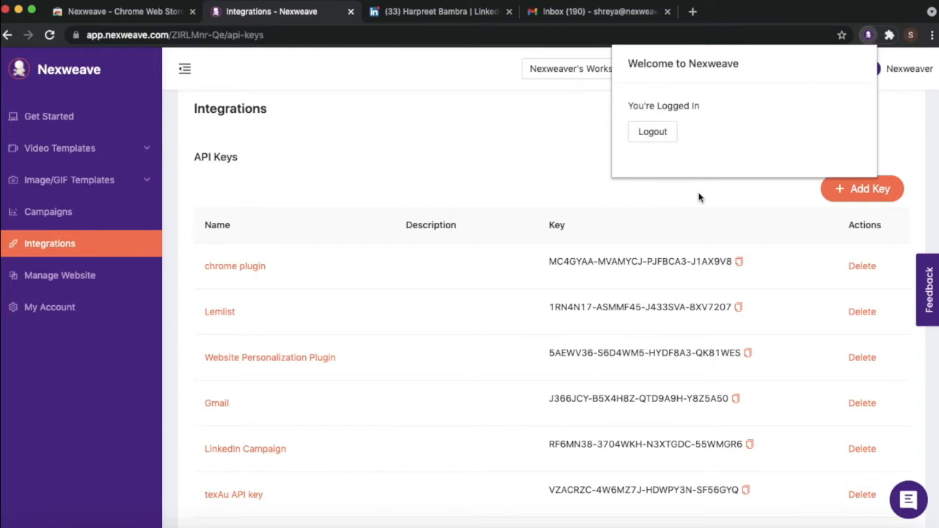
pyautogui.moveTo(701, 106); pyautogui.dragTo(609, 105)
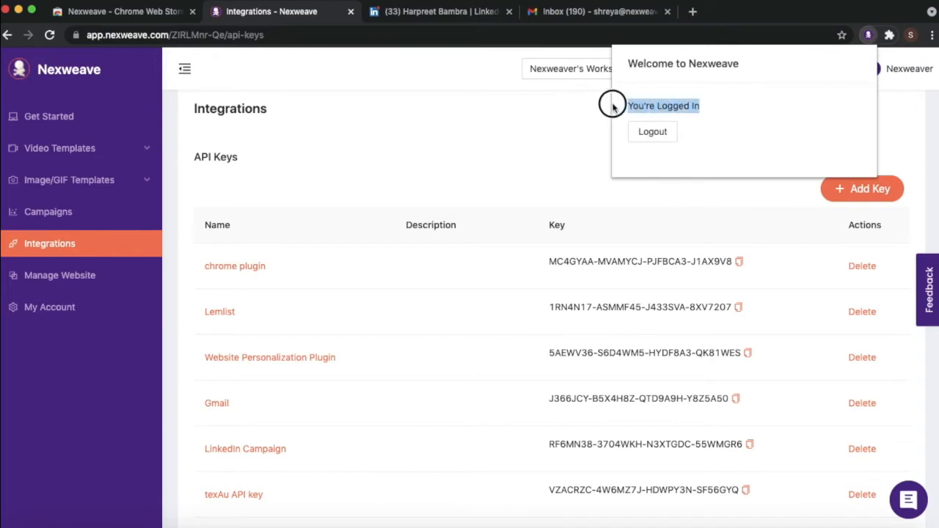
pyautogui.click(505, 147)
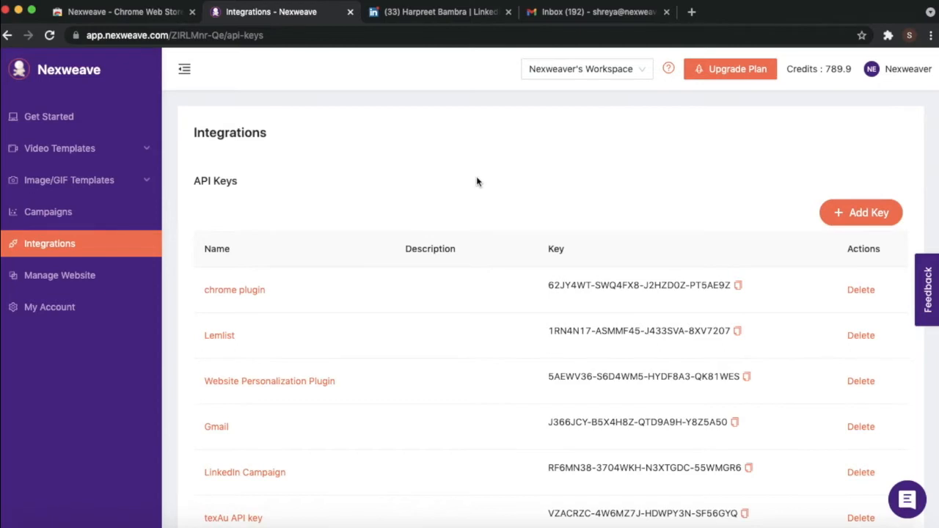
# Review the workspace's own video templates, own image/GIF templates and the campaigns list.
pyautogui.click(95, 155)
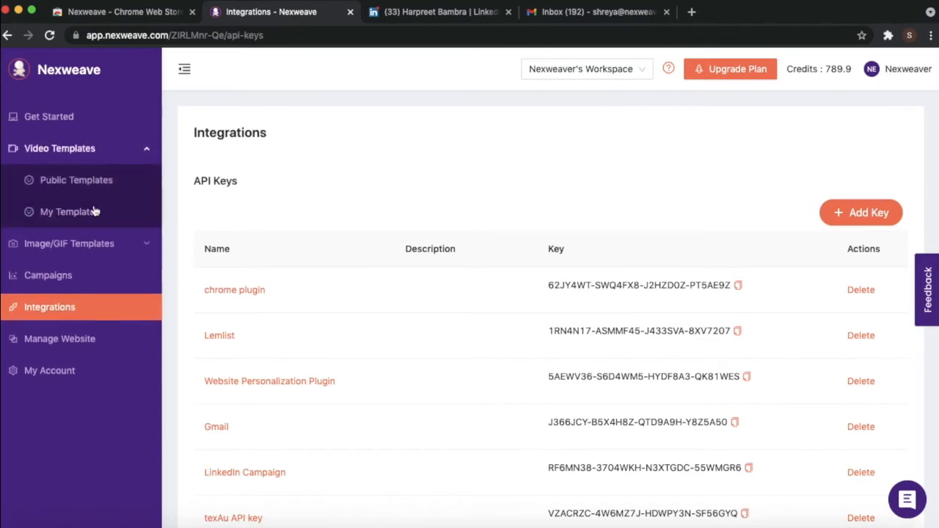
pyautogui.click(95, 212)
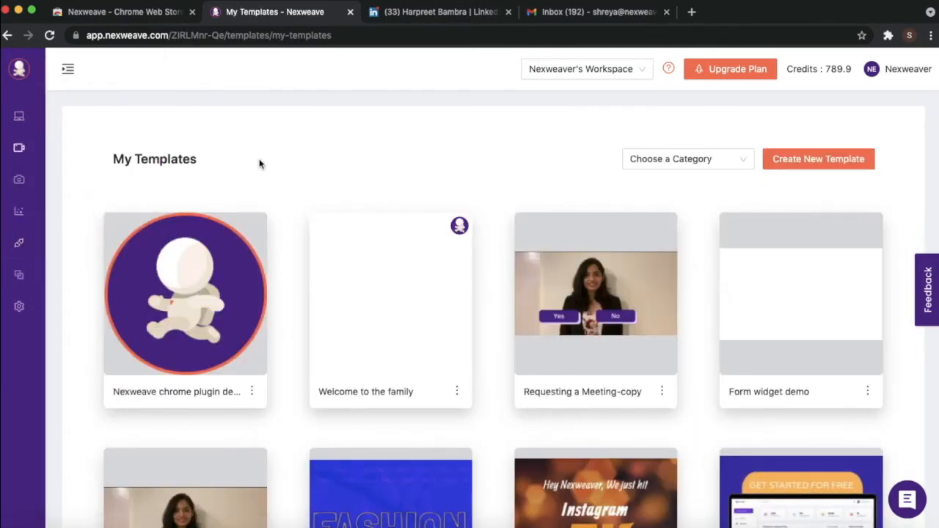
pyautogui.moveTo(22, 180)
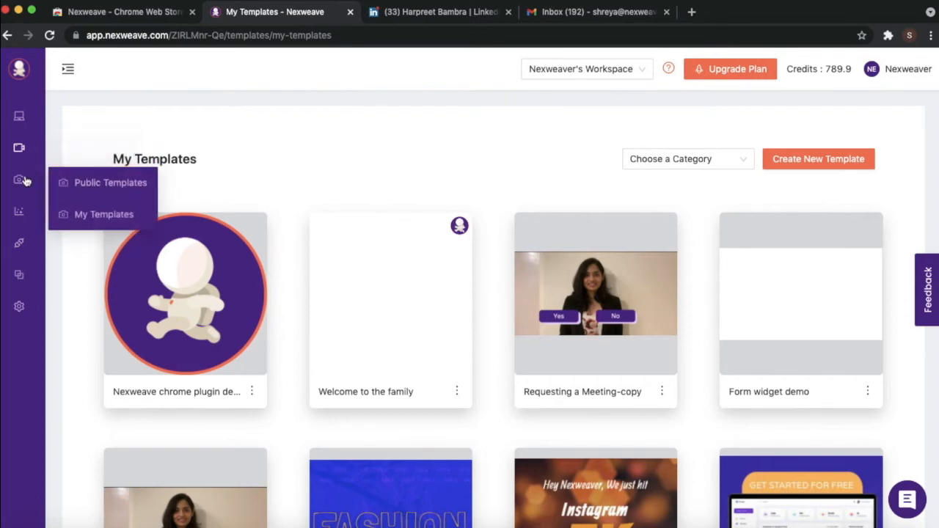
pyautogui.click(74, 214)
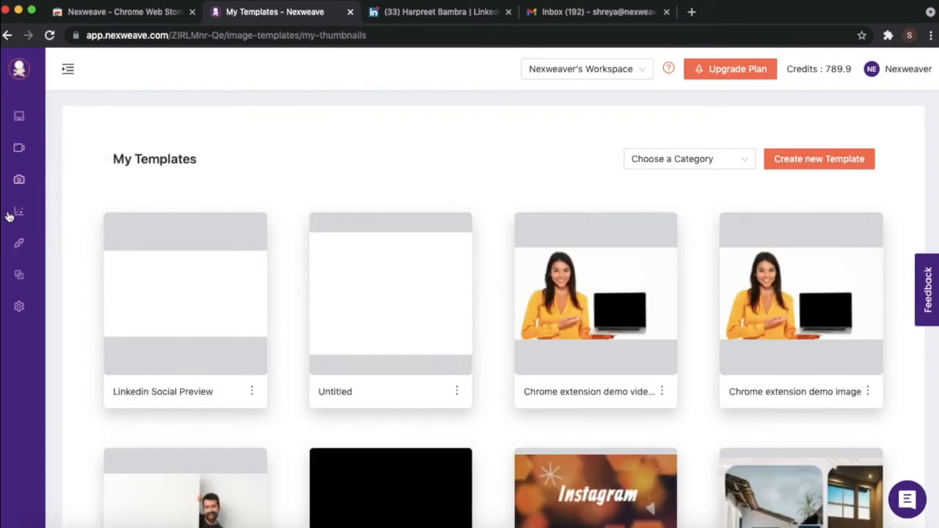
pyautogui.click(12, 212)
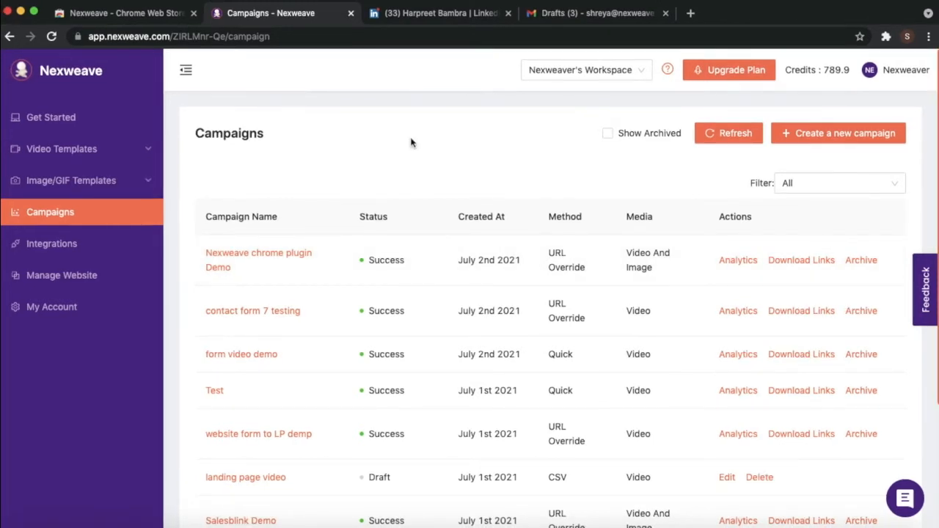
# Switch to the Gmail draft "Hey! Here's a video for you" and choose the "Nexweave chrome plugin Demo" campaign in the Nexweave extension.
pyautogui.click(591, 15)
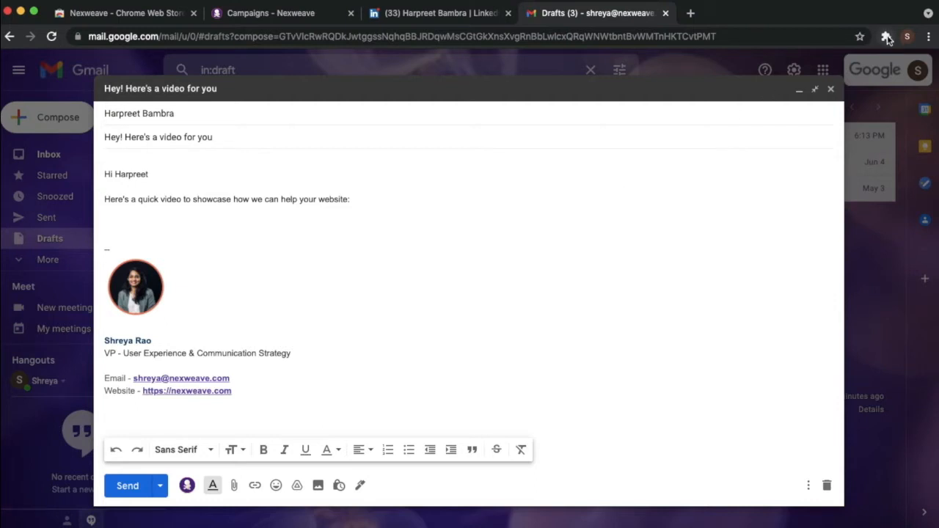
pyautogui.click(188, 485)
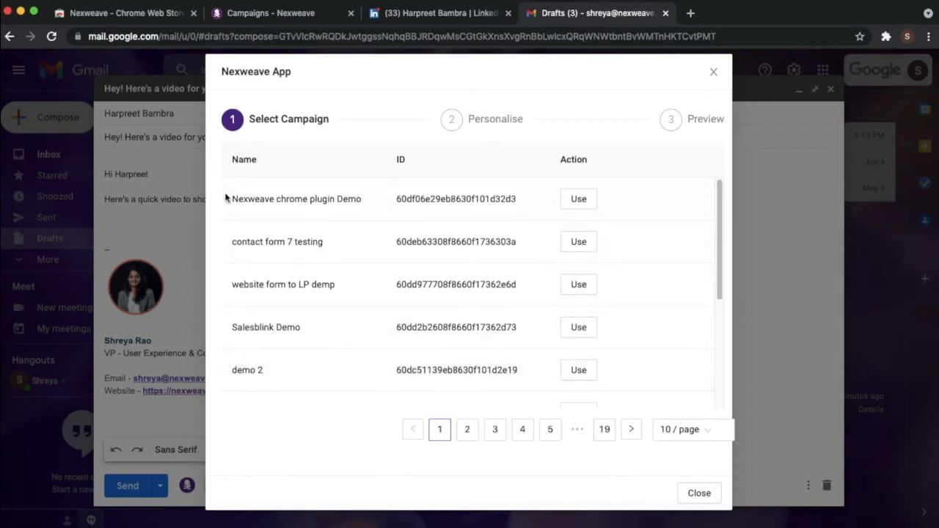
pyautogui.moveTo(230, 196); pyautogui.dragTo(371, 207)
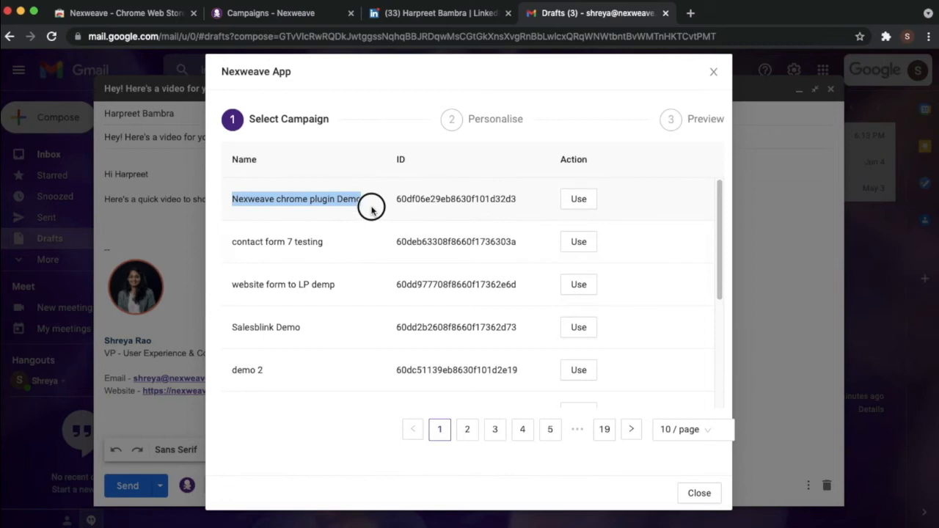
pyautogui.click(577, 200)
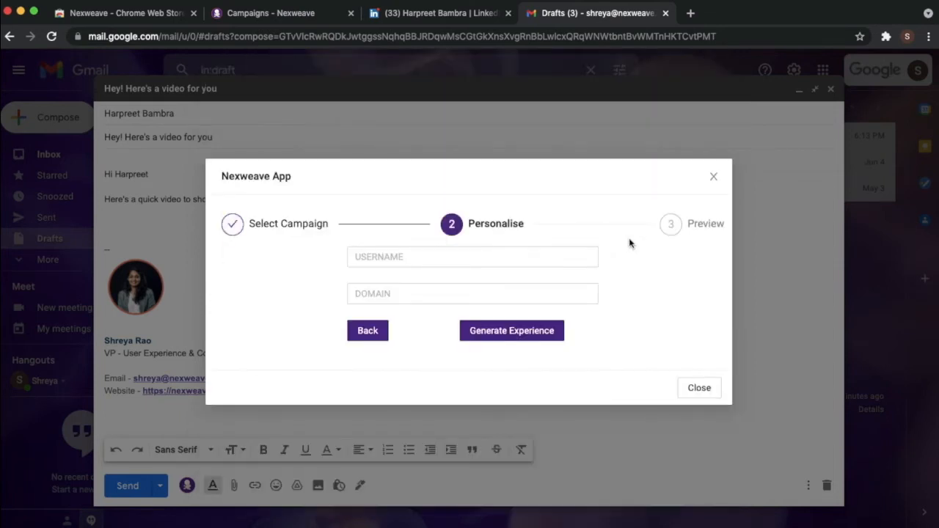
# Personalise the campaign with the recipient's first name as username and nexweave.com as domain.
pyautogui.click(438, 250)
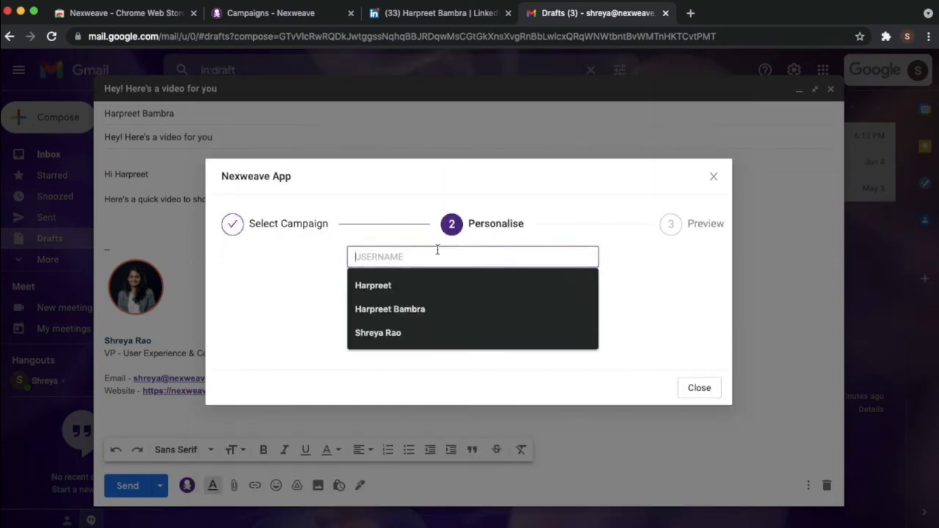
pyautogui.click(286, 259)
pyautogui.click(380, 256)
pyautogui.click(386, 281)
pyautogui.click(391, 292)
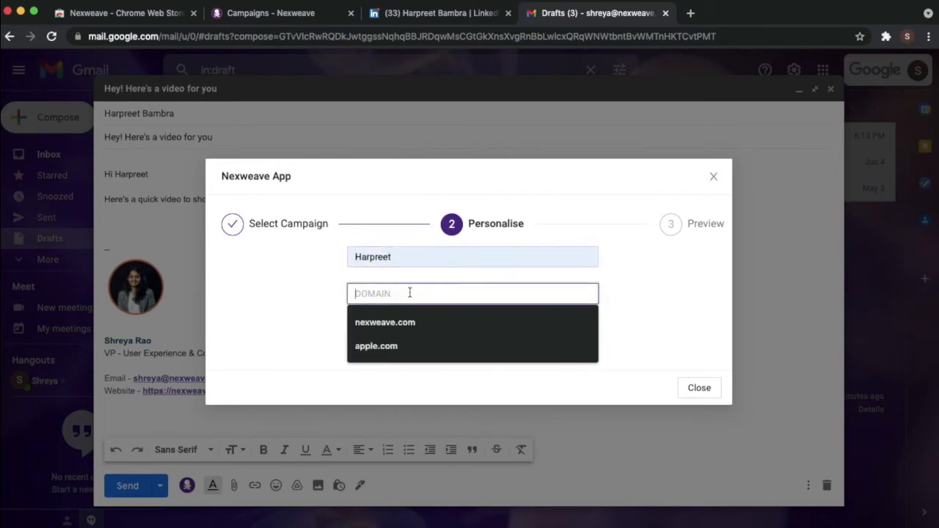
pyautogui.write('necw')
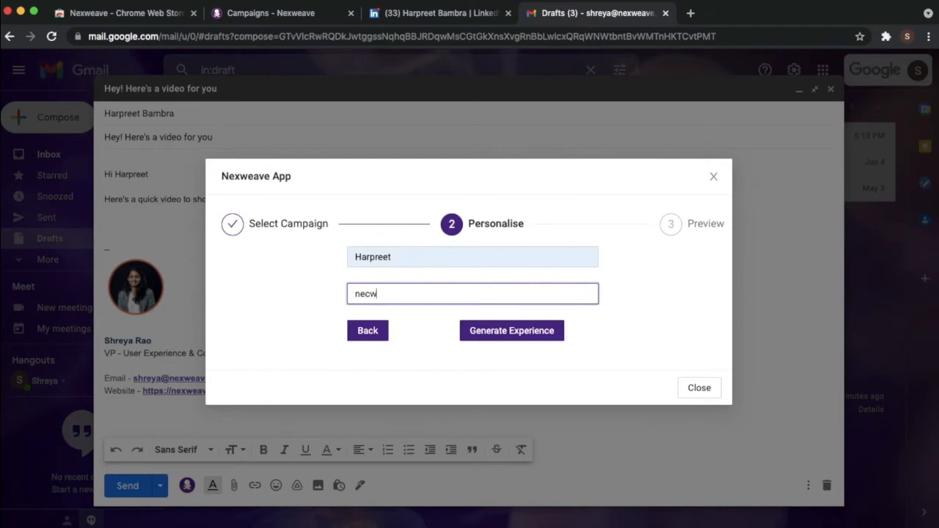
pyautogui.press('BackSpace')
pyautogui.write('xweave')
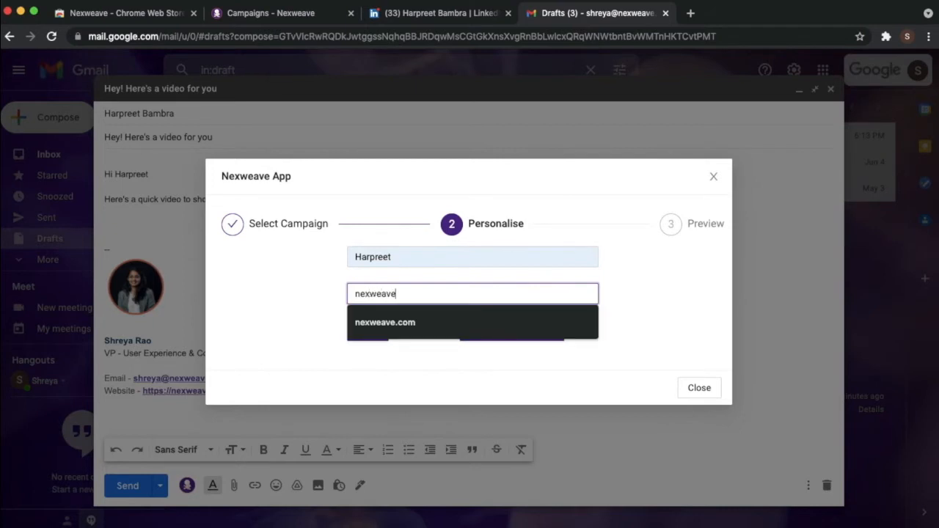
pyautogui.write('.com')
pyautogui.click(649, 327)
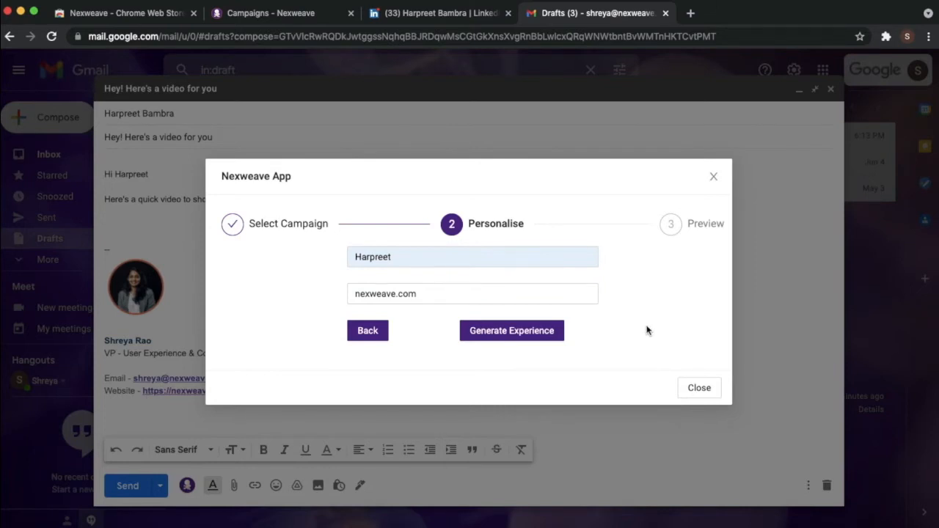
# Generate the personalised experience, insert it into the email draft and select the inserted thumbnail.
pyautogui.click(520, 338)
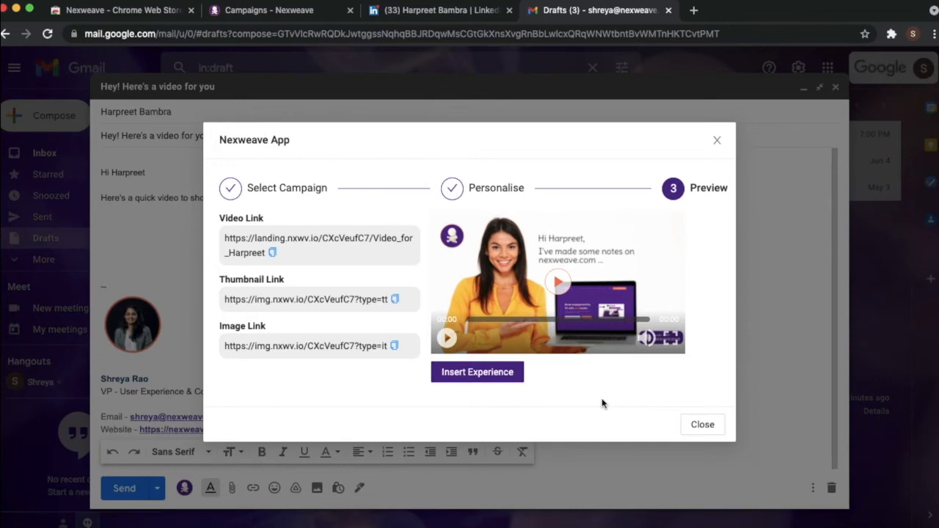
pyautogui.click(512, 377)
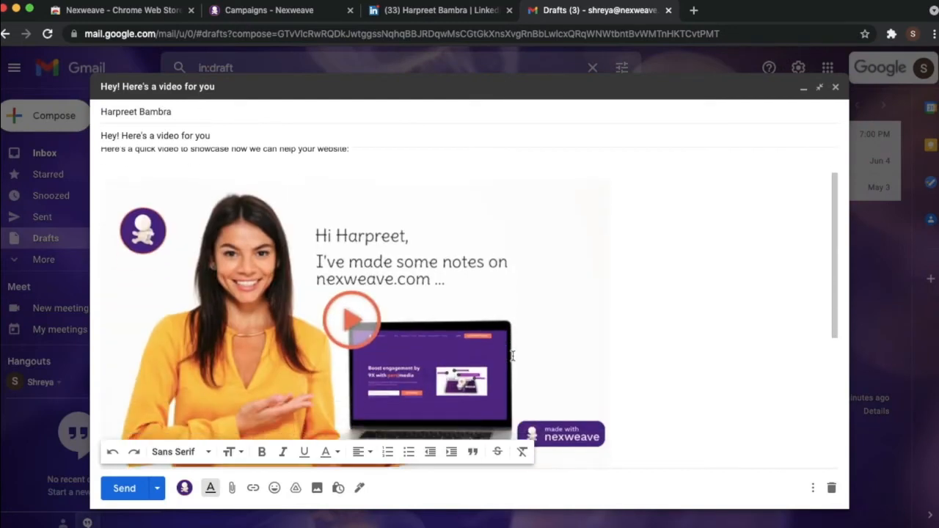
pyautogui.click(482, 323)
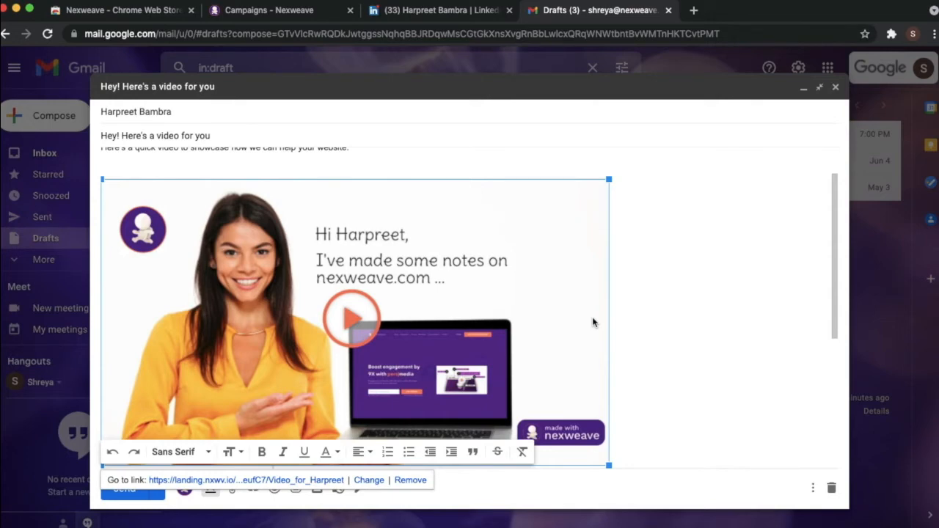
# Open the landing page linked from the inserted thumbnail and play the personalised video.
pyautogui.click(284, 482)
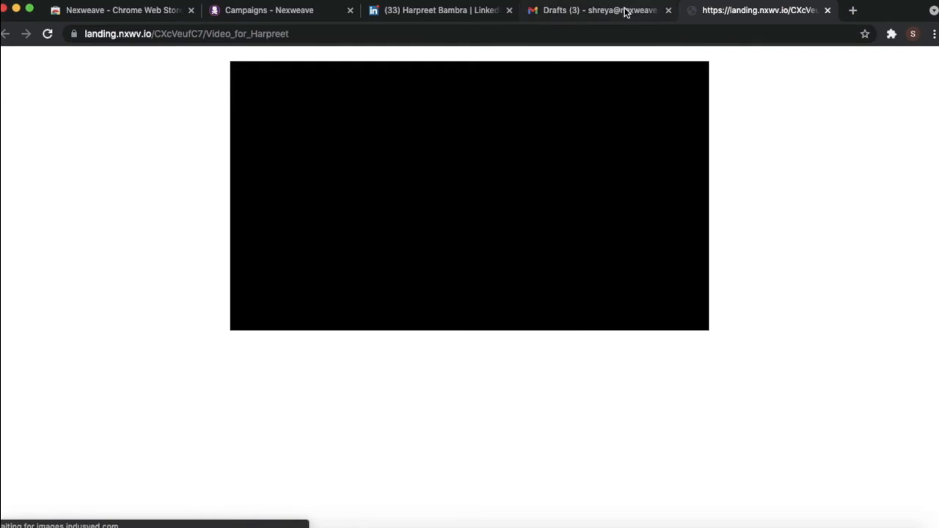
pyautogui.click(471, 197)
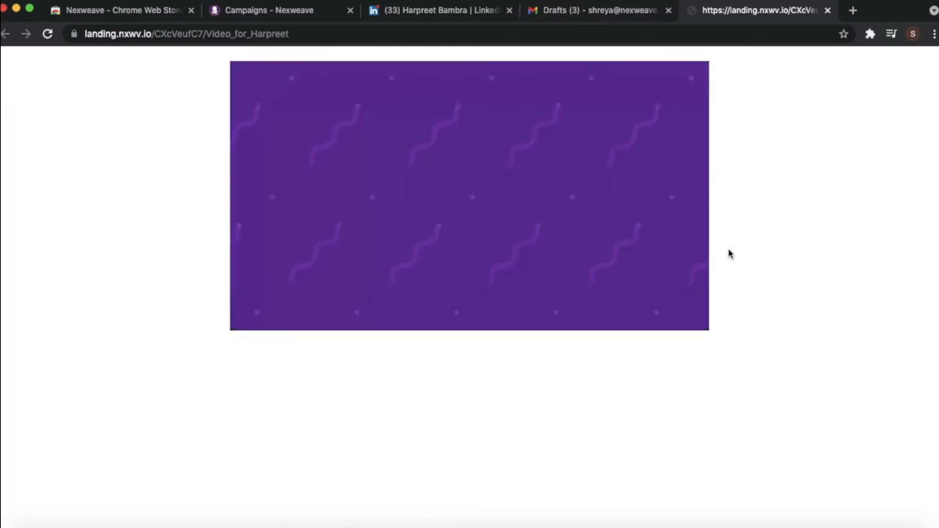
pyautogui.click(671, 315)
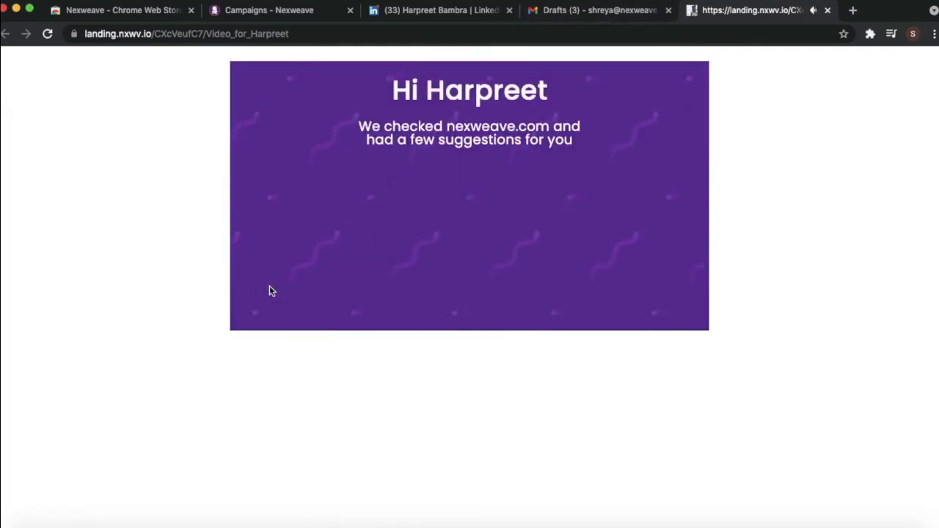
pyautogui.click(543, 114)
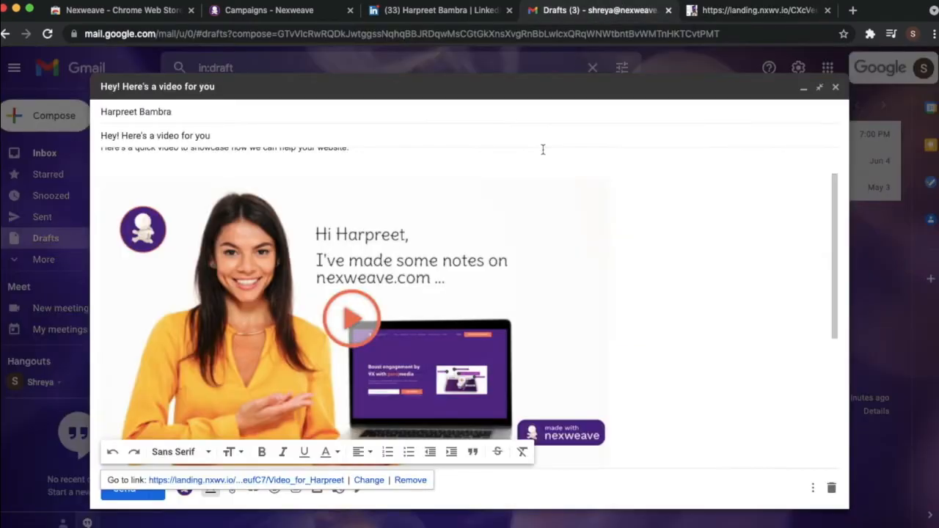
# Check the rest of the email draft down to the signature and send it.
pyautogui.scroll(-1, 499, 249)
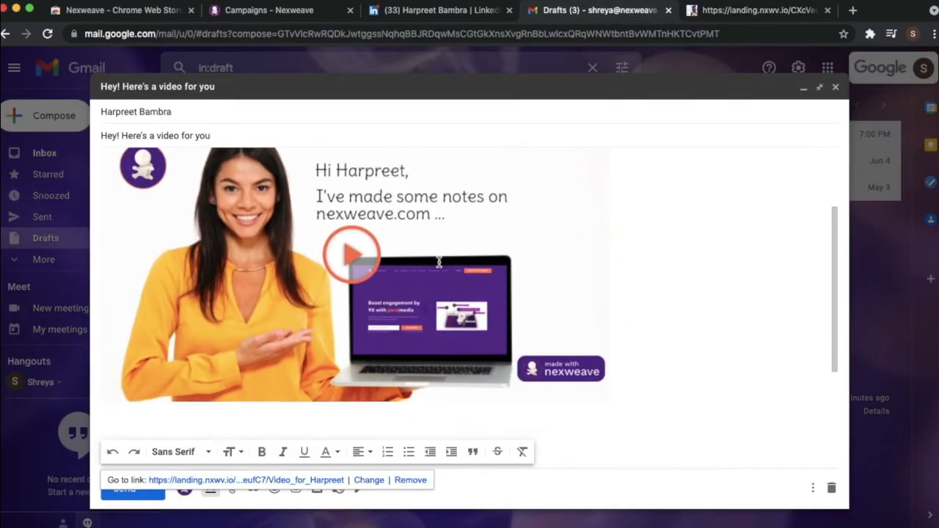
pyautogui.scroll(-3, 438, 262)
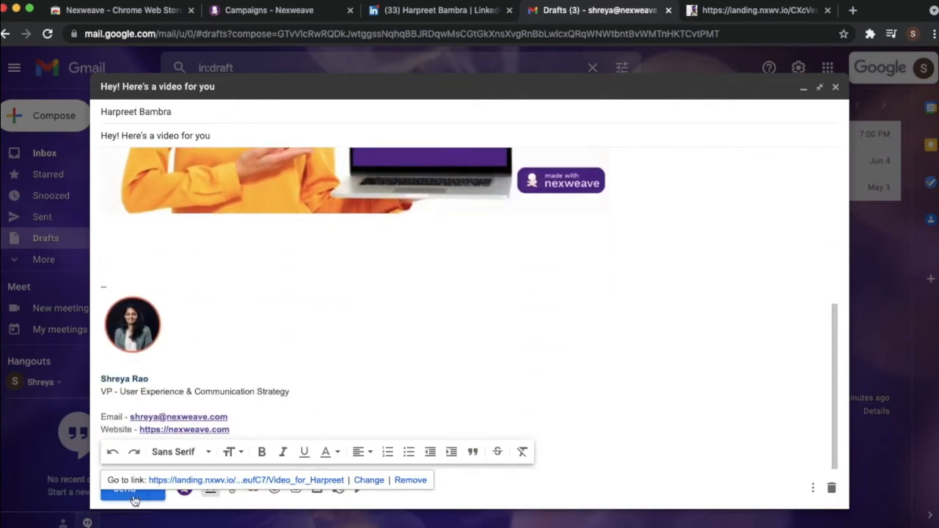
pyautogui.click(160, 502)
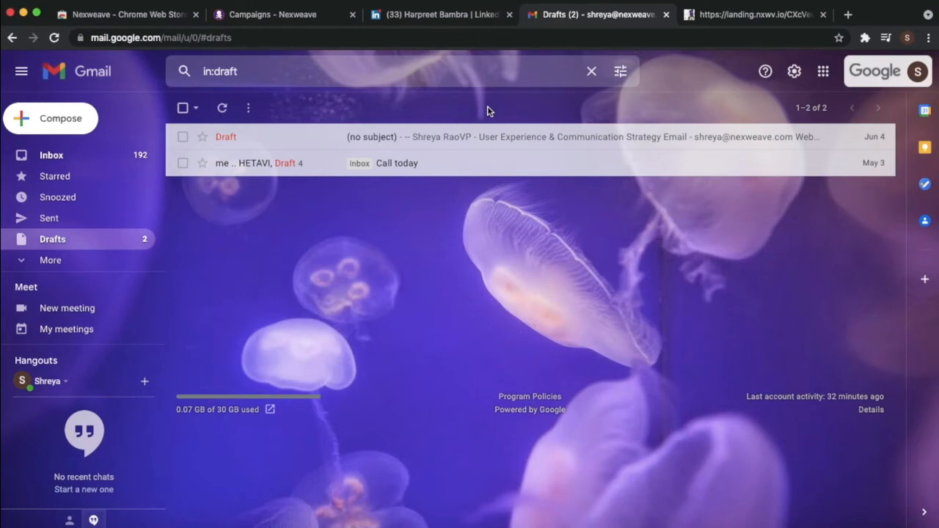
# Switch to the recipient's LinkedIn profile and choose the "Nexweave chrome plugin Demo" campaign in the Nexweave extension.
pyautogui.click(473, 19)
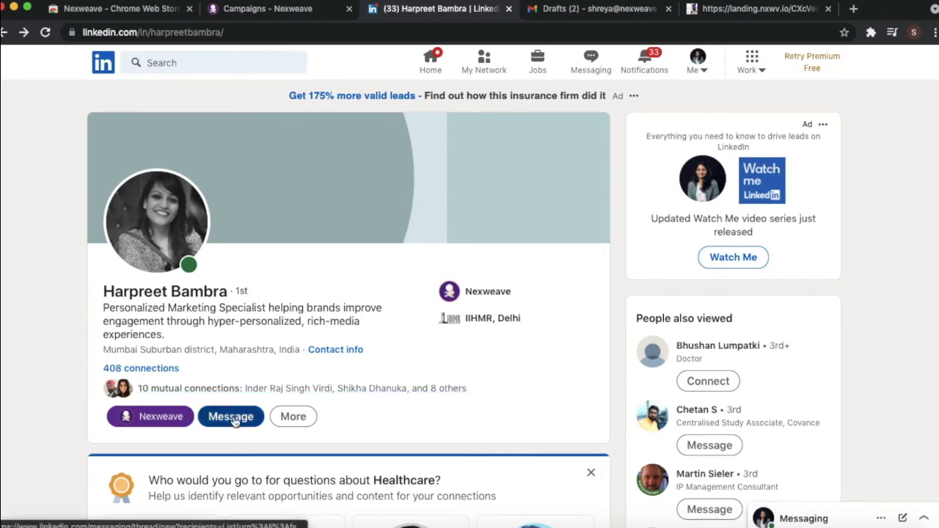
pyautogui.click(168, 418)
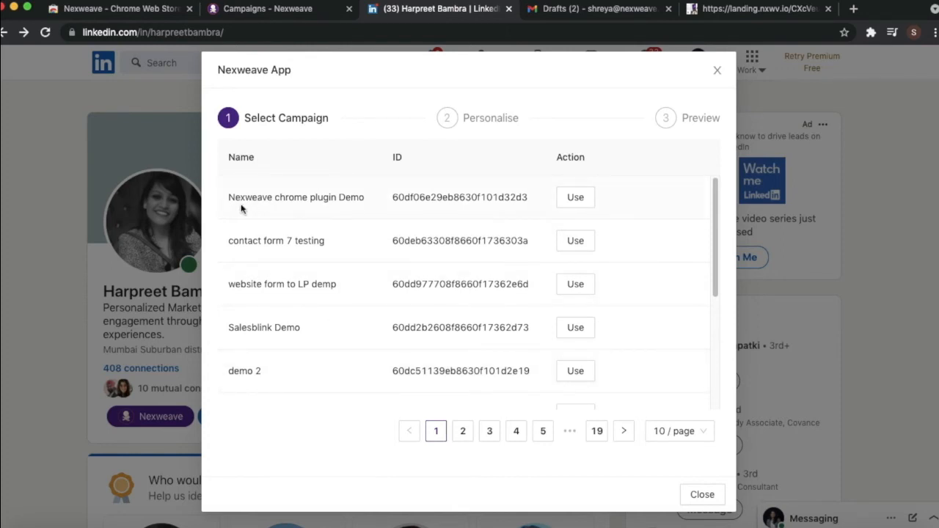
pyautogui.moveTo(227, 197); pyautogui.dragTo(373, 199)
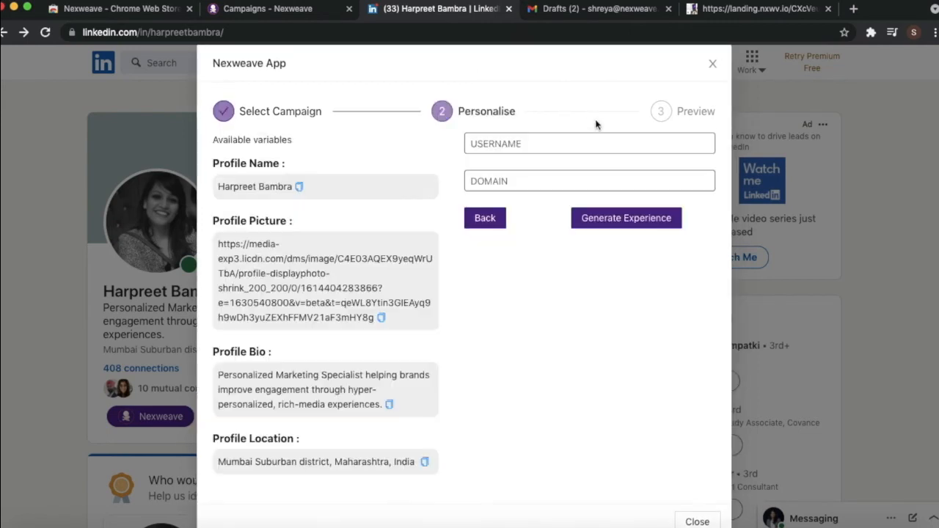
# Personalise the campaign with the copied profile name as username and nexweave.com as domain, and generate the experience.
pyautogui.click(545, 143)
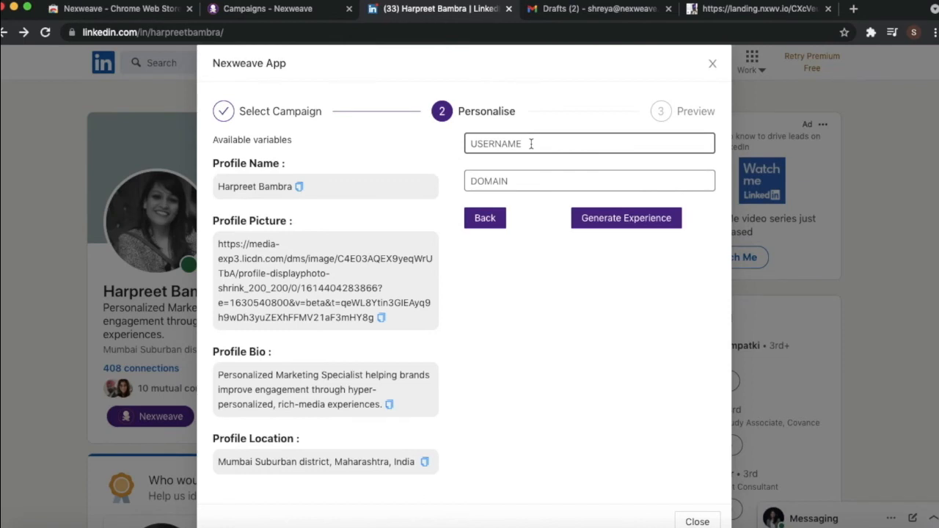
pyautogui.click(335, 142)
pyautogui.click(301, 188)
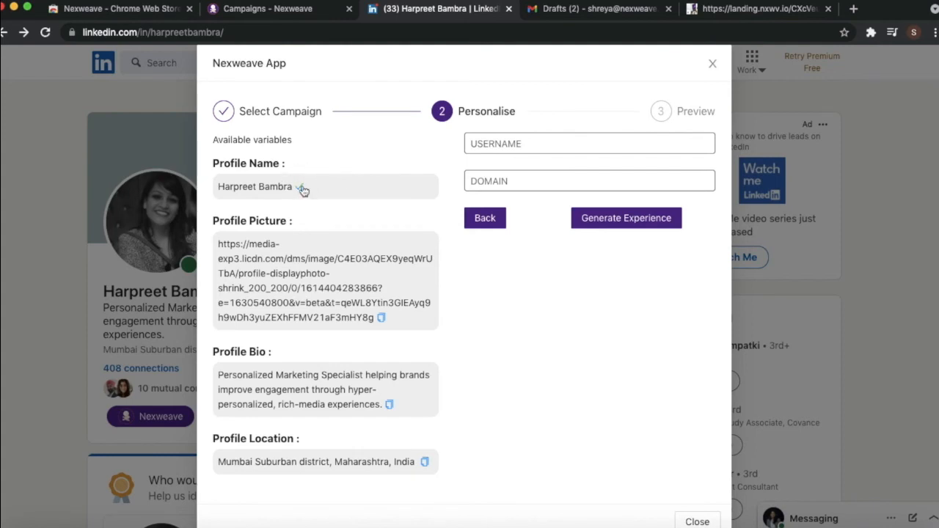
pyautogui.click(493, 147)
pyautogui.hotkey('ctrl', 'v')
pyautogui.click(502, 181)
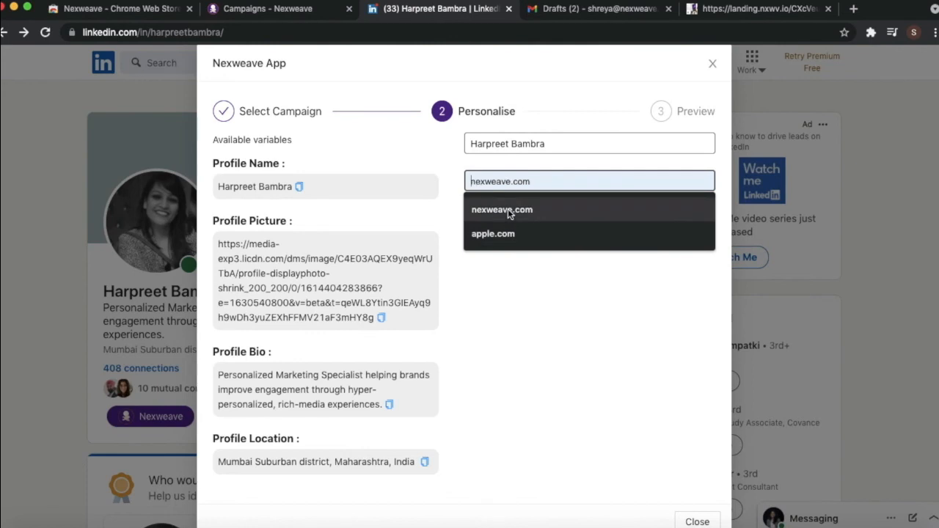
pyautogui.click(508, 210)
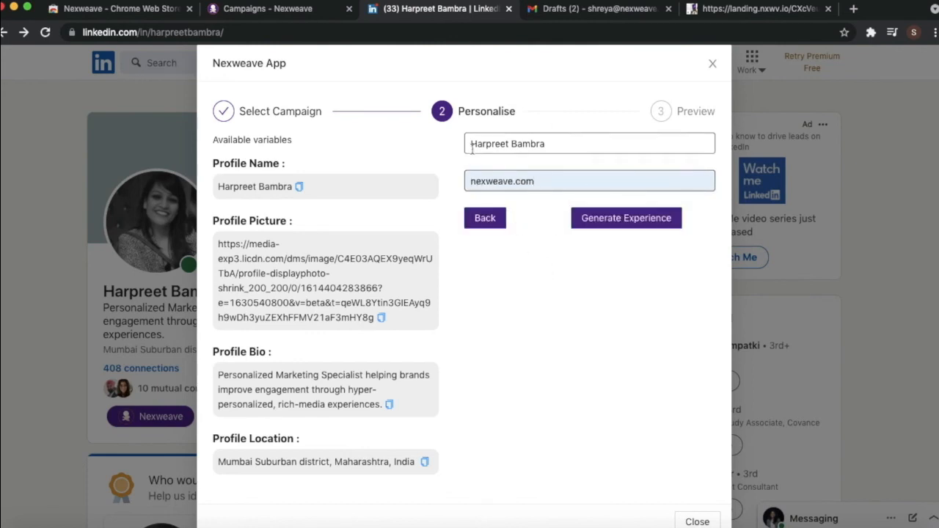
pyautogui.click(616, 220)
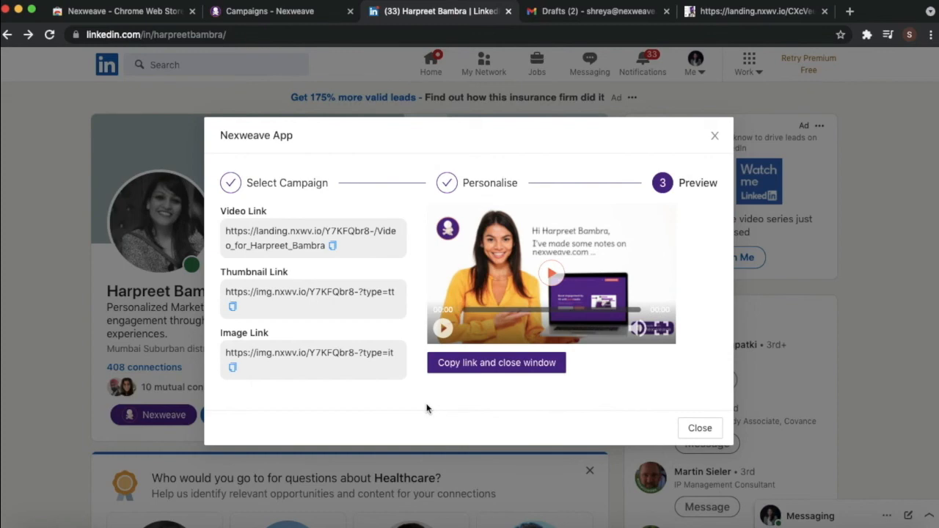
# Copy the generated video link, paste it into an expanded new LinkedIn message to the profile's owner and send it.
pyautogui.click(459, 364)
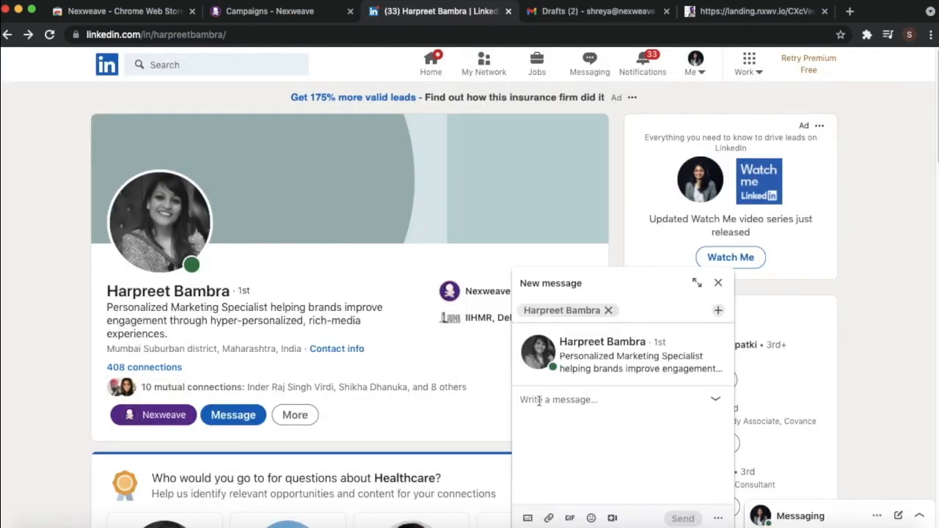
pyautogui.click(697, 282)
pyautogui.click(494, 319)
pyautogui.rightClick(493, 320)
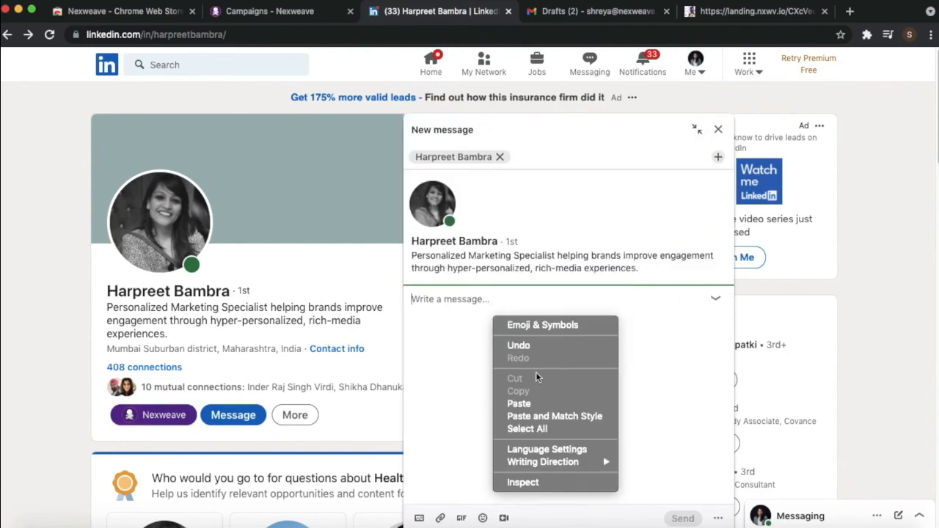
pyautogui.click(537, 404)
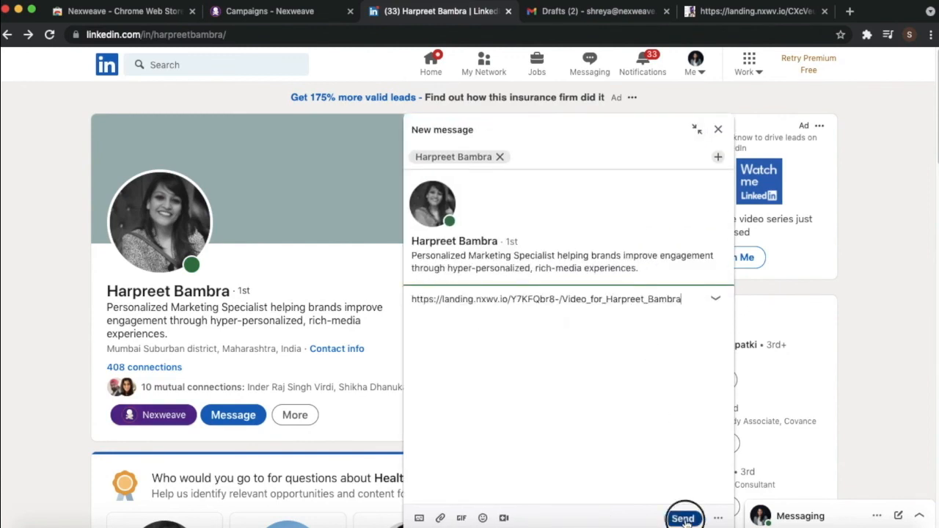
pyautogui.press('Return')
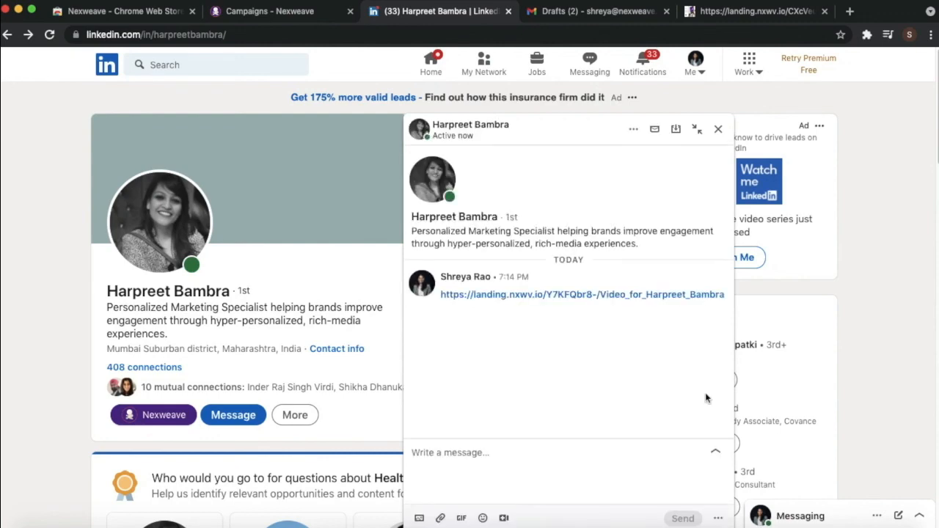